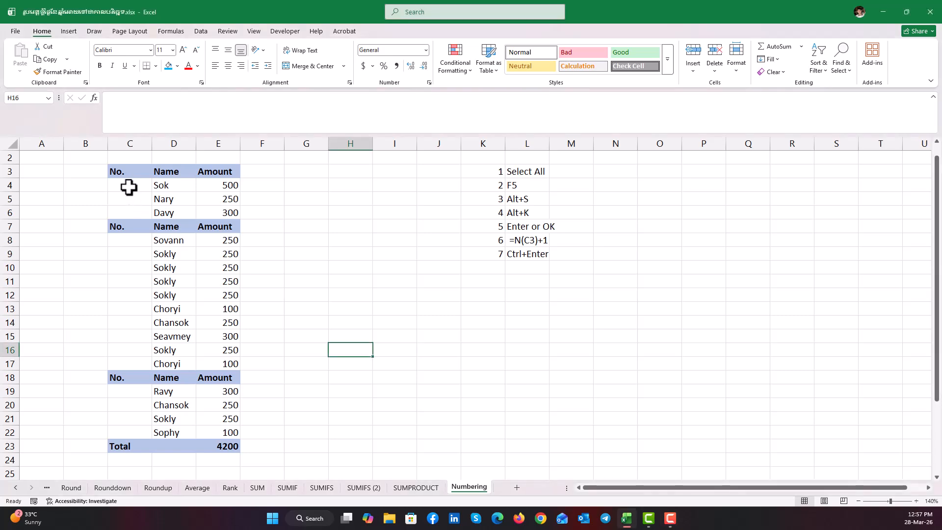
# Number the first block of names by entering 1, 2 and 3 in C4:C6
pyautogui.click(129, 187)
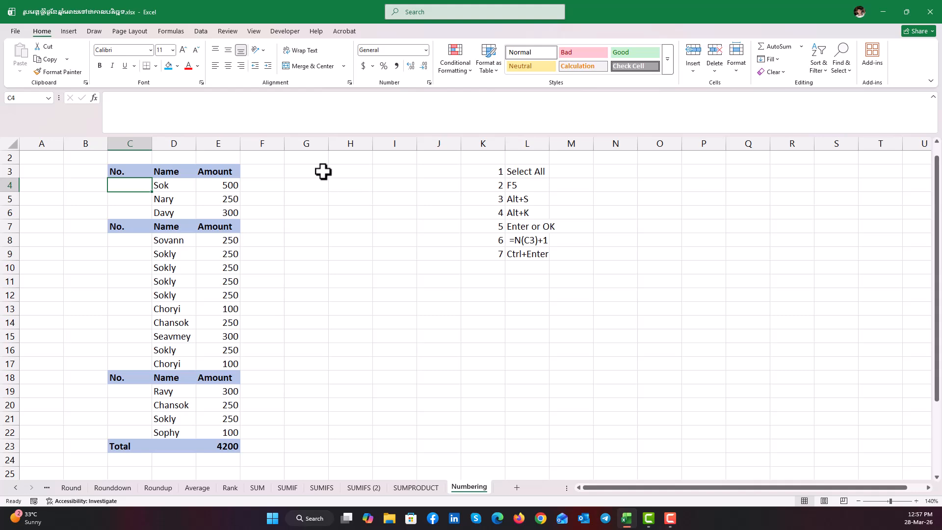
pyautogui.press('Down')
pyautogui.press('Up')
pyautogui.press('Down')
pyautogui.press('Down')
pyautogui.press('Up')
pyautogui.press('Up')
pyautogui.write('1')
pyautogui.press('Return')
pyautogui.write('2')
pyautogui.press('Return')
pyautogui.write('3')
pyautogui.press('Return')
# Enter 1, 2 and 3 in C8:C10 as the first numbers of the second block
pyautogui.press('Down')
pyautogui.write('1')
pyautogui.press('Return')
pyautogui.write('2')
pyautogui.press('Return')
pyautogui.write('3')
pyautogui.press('Return')
pyautogui.press('Up')
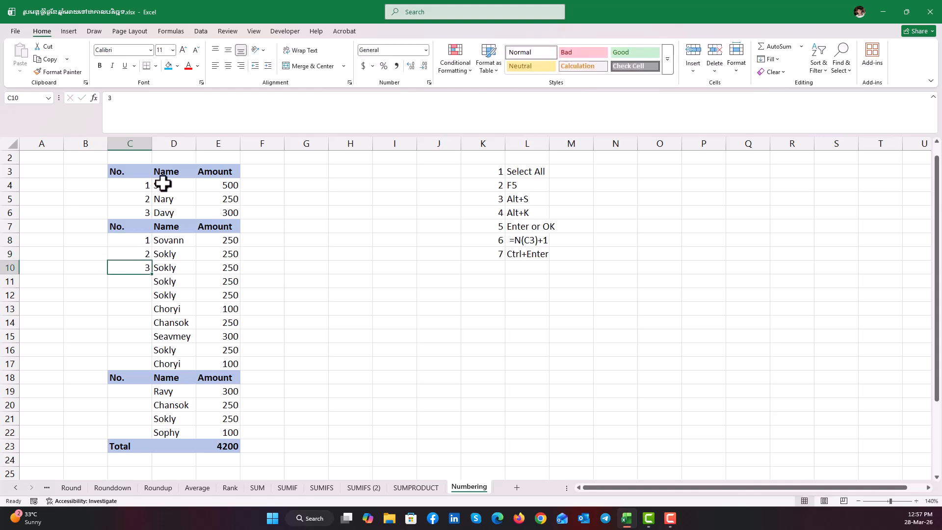
# Clear the entered numbers from C5:C6 and C8:C10, keeping the 1 in C4
pyautogui.click(139, 201)
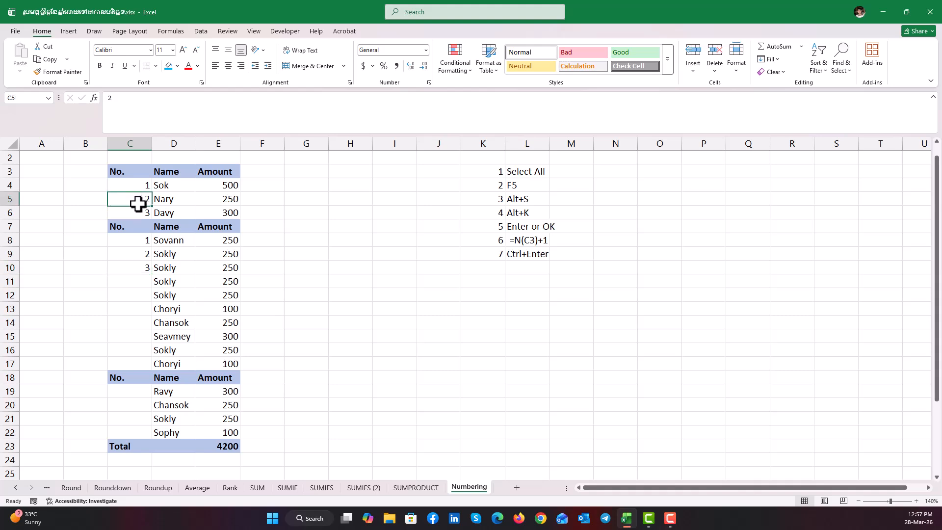
pyautogui.hotkey('shift', 'Down')
pyautogui.press('Delete')
pyautogui.press('Down')
pyautogui.press('Down')
pyautogui.press('Down')
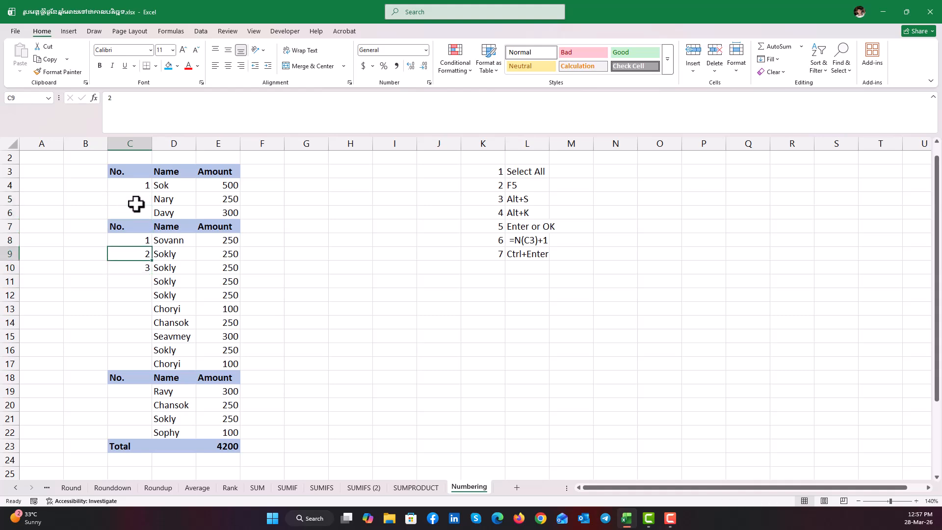
pyautogui.hotkey('shift', 'Down')
pyautogui.hotkey('shift', 'Down')
pyautogui.press('Delete')
pyautogui.click(135, 204)
pyautogui.press('Up')
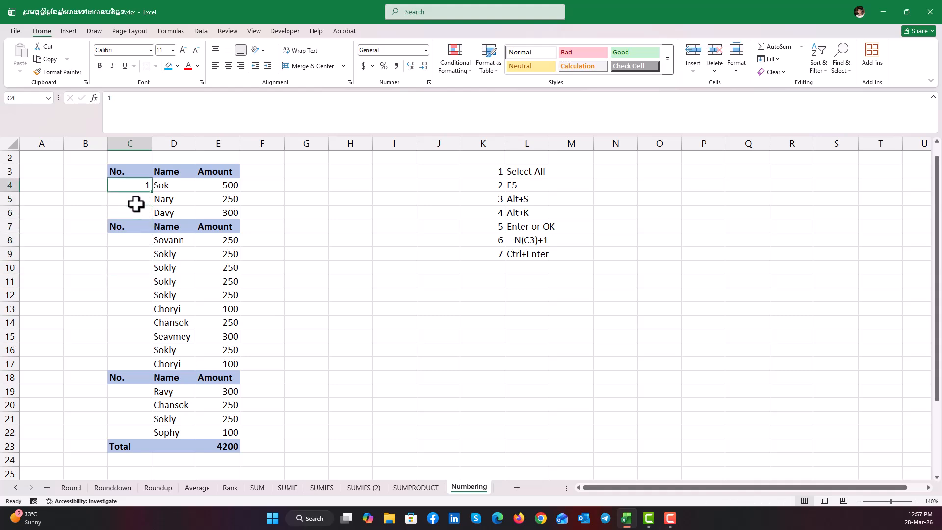
# Enter the formula +C4+1 in C5 and copy it to C6
pyautogui.click(136, 204)
pyautogui.write('+')
pyautogui.press('Up')
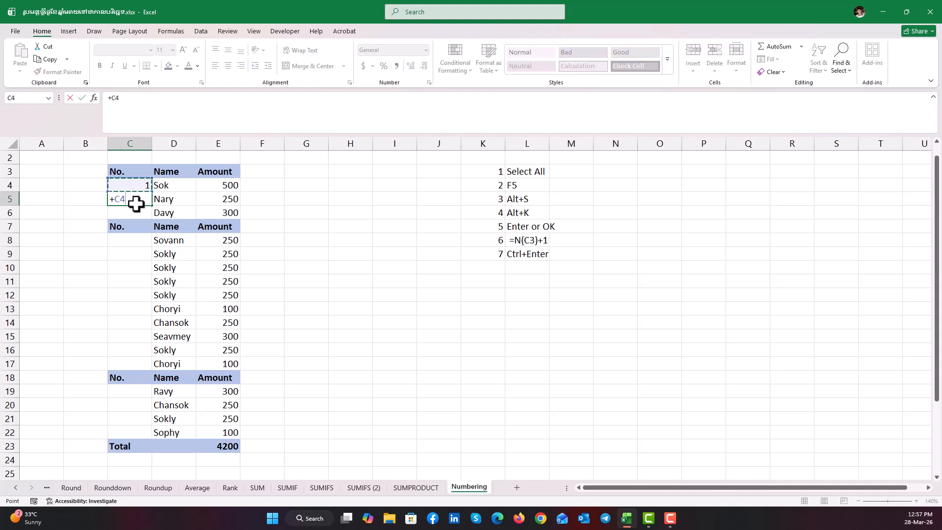
pyautogui.write('+1')
pyautogui.hotkey('ctrl', 'Return')
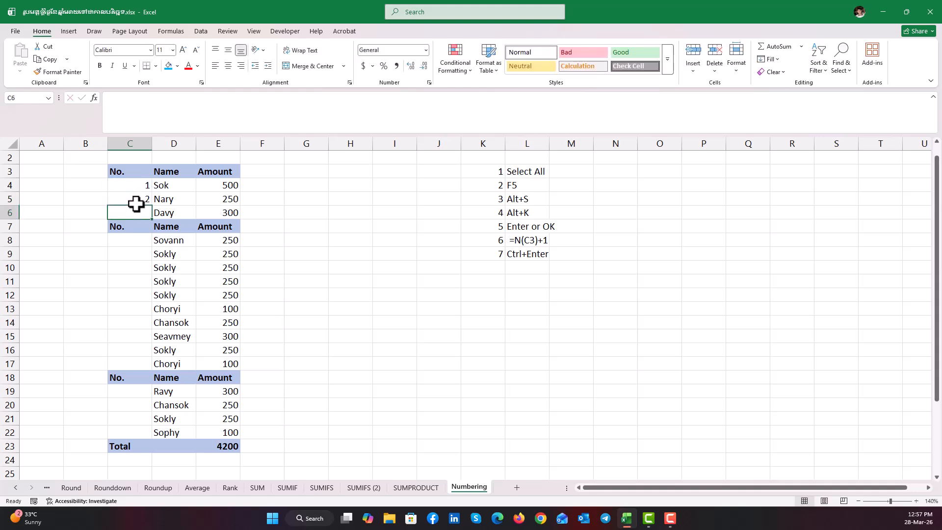
pyautogui.hotkey('ctrl', 'c')
pyautogui.press('Down')
pyautogui.press('Return')
# Enter 1 in C8 as the starting number of the second block
pyautogui.press('Down')
pyautogui.press('Down')
pyautogui.press('Down')
pyautogui.press('Up')
pyautogui.write('1')
pyautogui.press('Return')
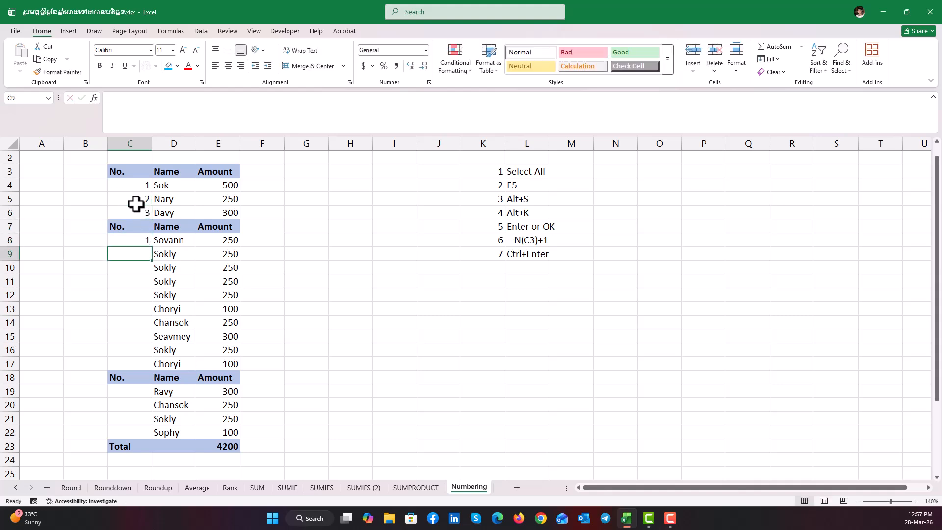
# Enter the formula +C8+1 in C9 and fill it down to C17
pyautogui.write('+')
pyautogui.press('Up')
pyautogui.write('+')
pyautogui.press('Up')
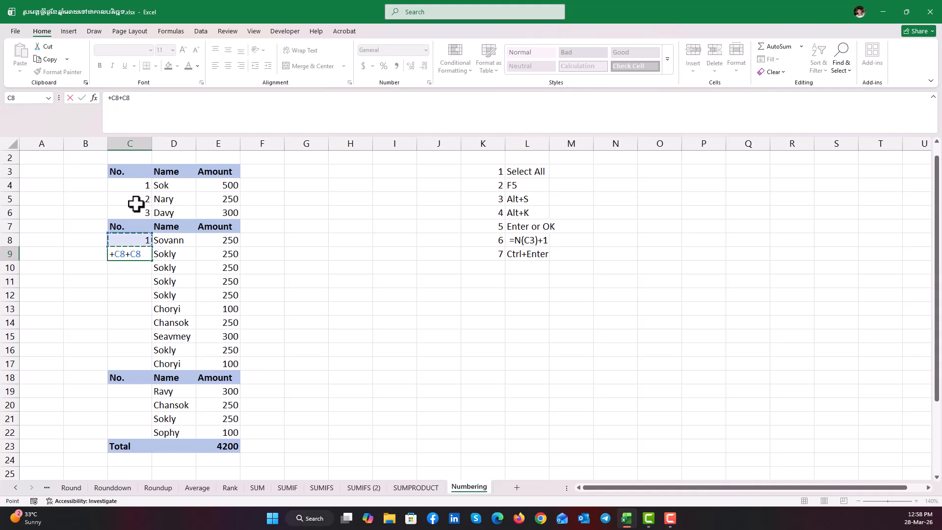
pyautogui.press('BackSpace')
pyautogui.press('BackSpace')
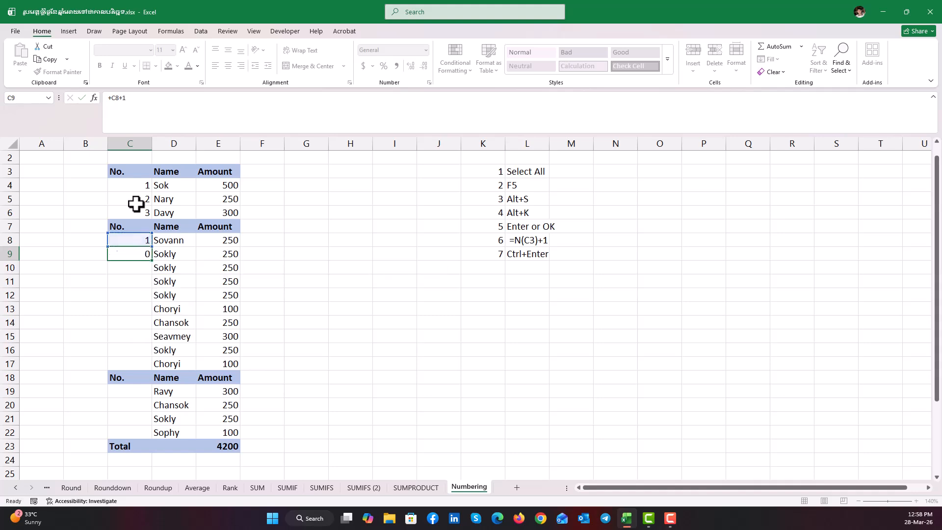
pyautogui.hotkey('ctrl', 'Return')
pyautogui.moveTo(152, 261); pyautogui.dragTo(147, 366)
pyautogui.click(381, 279)
pyautogui.click(131, 284)
# Number the third block by entering 1 and 2 in C19:C20 and filling the series down to C22
pyautogui.click(134, 391)
pyautogui.write('1')
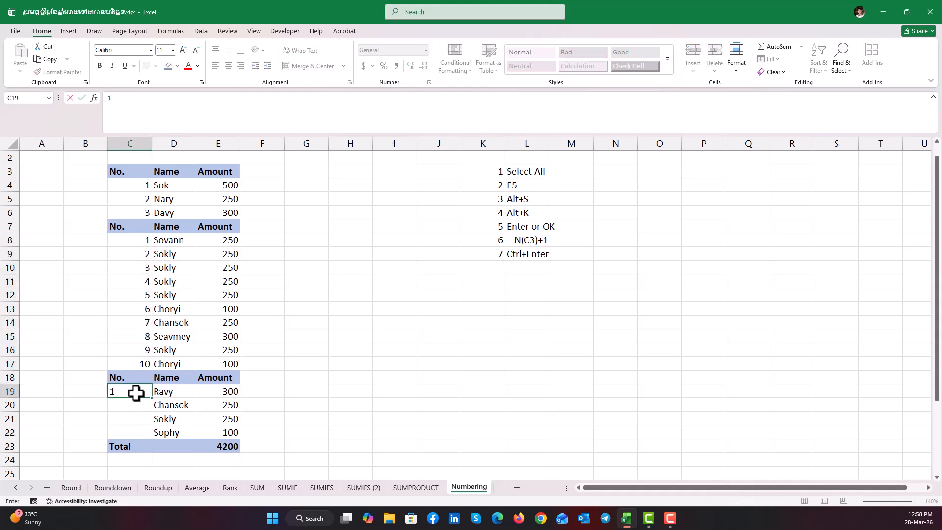
pyautogui.press('Return')
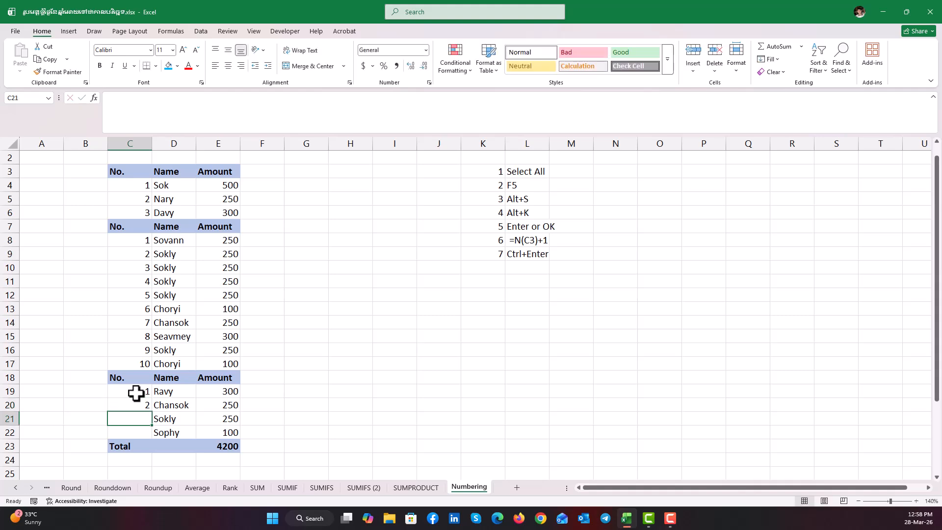
pyautogui.click(137, 392)
pyautogui.moveTo(152, 398); pyautogui.dragTo(154, 438)
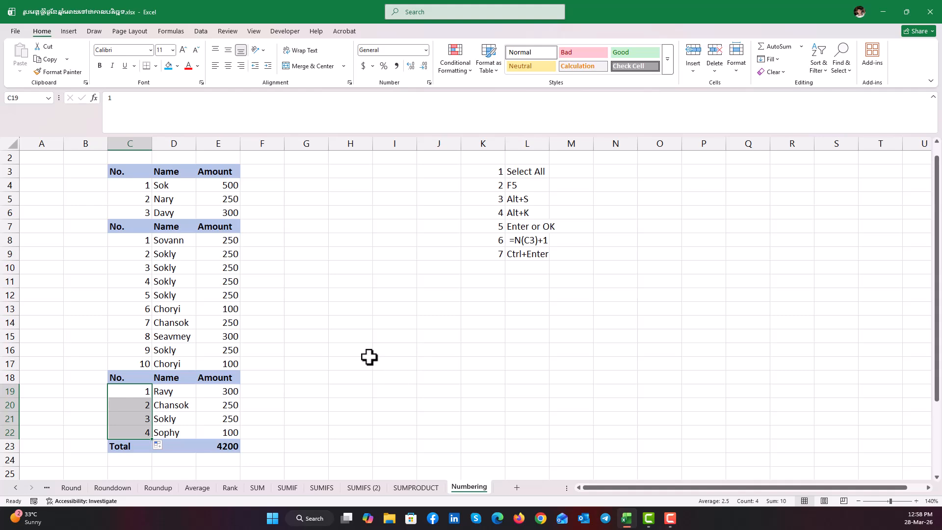
pyautogui.click(137, 281)
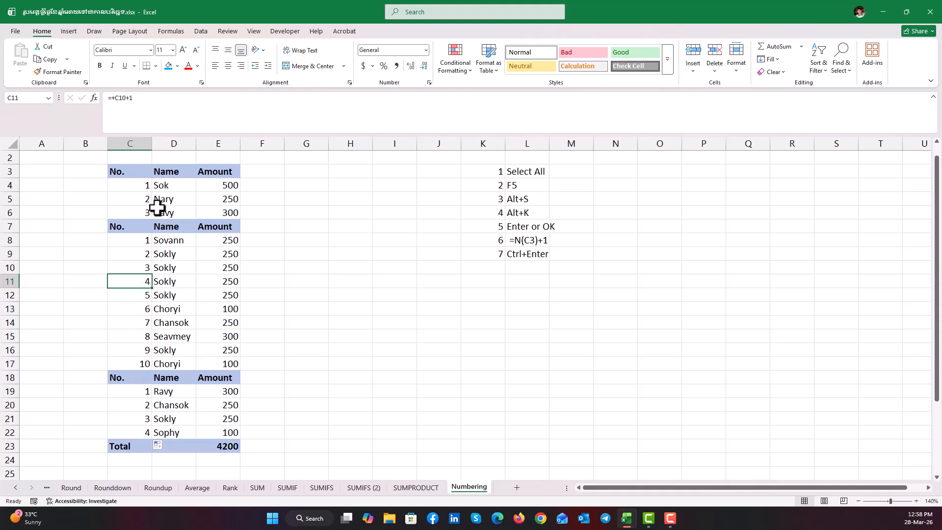
pyautogui.click(311, 211)
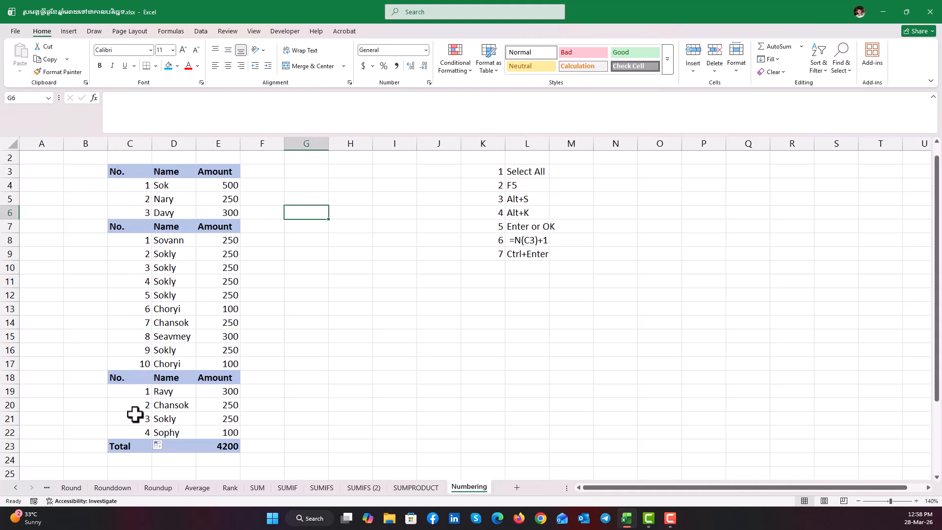
pyautogui.scroll(-12, 135, 413)
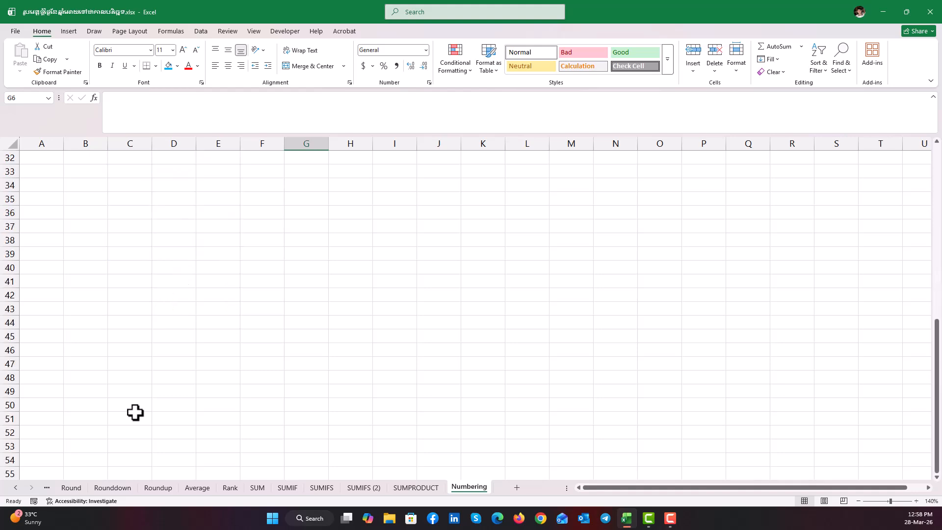
pyautogui.scroll(12, 134, 412)
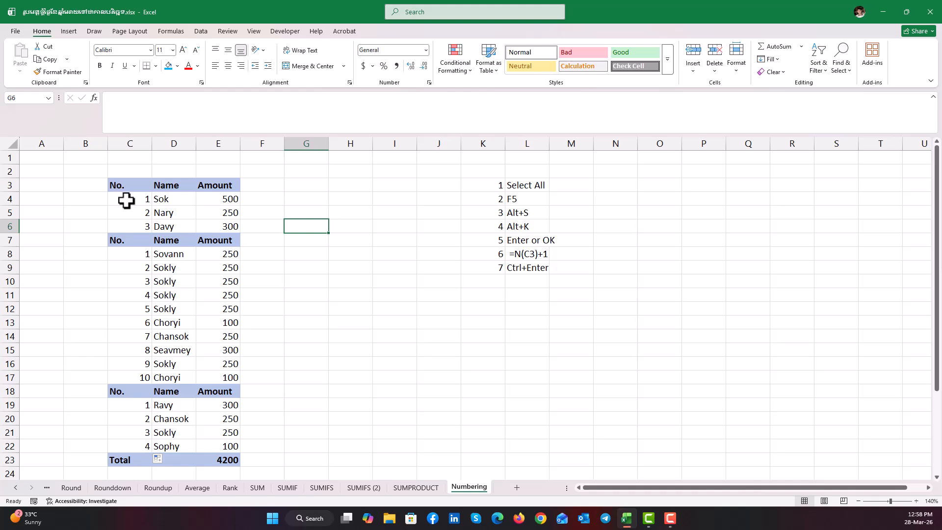
# Clear all numbers from the No. column in C4:C6, C8:C17 and C19:C22, keeping the header rows
pyautogui.moveTo(126, 200); pyautogui.dragTo(126, 222)
pyautogui.press('Delete')
pyautogui.moveTo(122, 253); pyautogui.dragTo(130, 444)
pyautogui.press('Delete')
pyautogui.press('Delete')
pyautogui.click(305, 226)
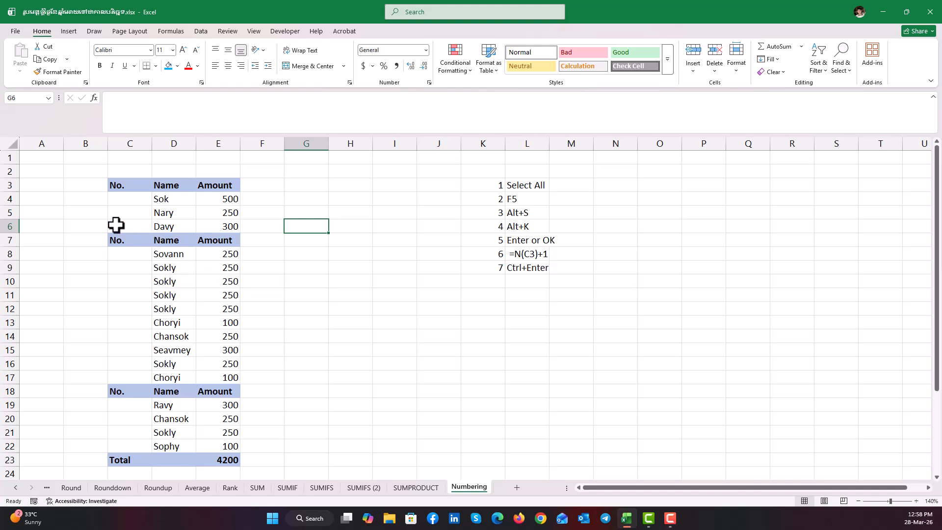
# Select only the blank cells within the range C3:E22 using Go To Special with the Blanks option
pyautogui.moveTo(119, 184); pyautogui.dragTo(218, 443)
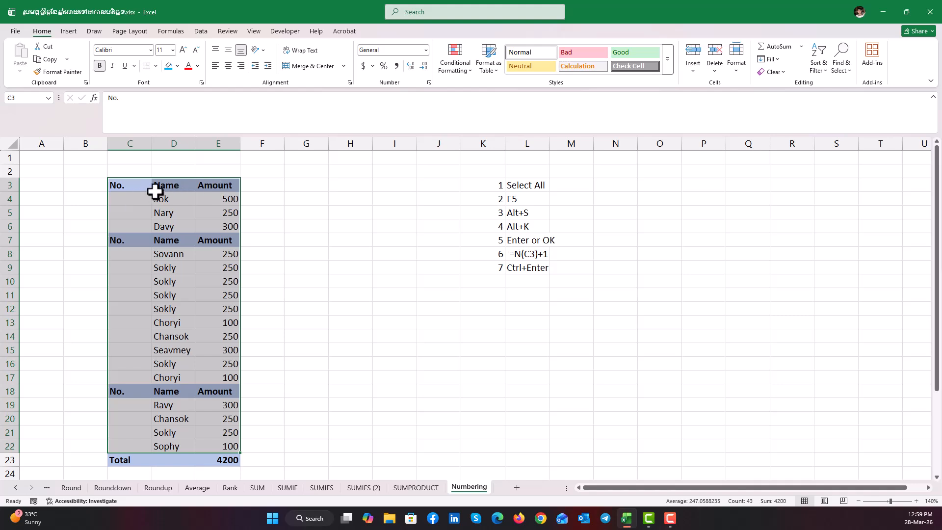
pyautogui.press('F5')
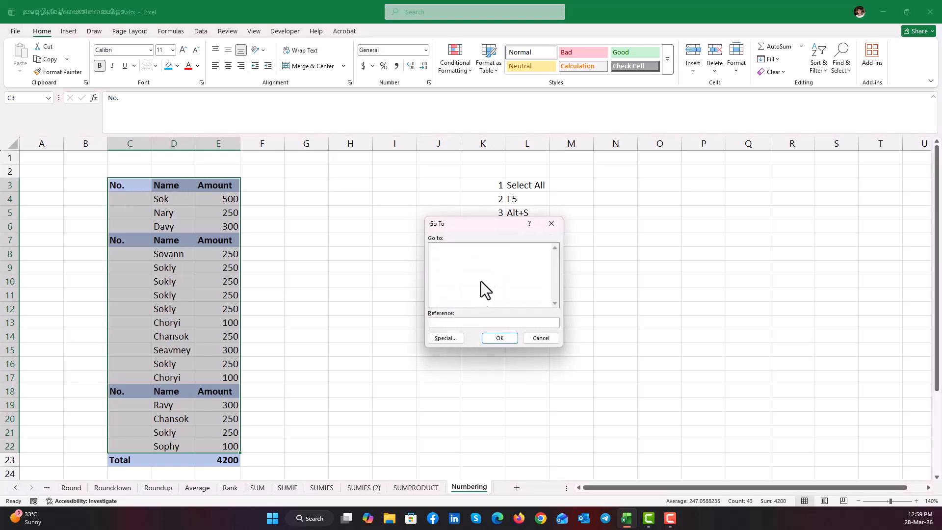
pyautogui.click(444, 339)
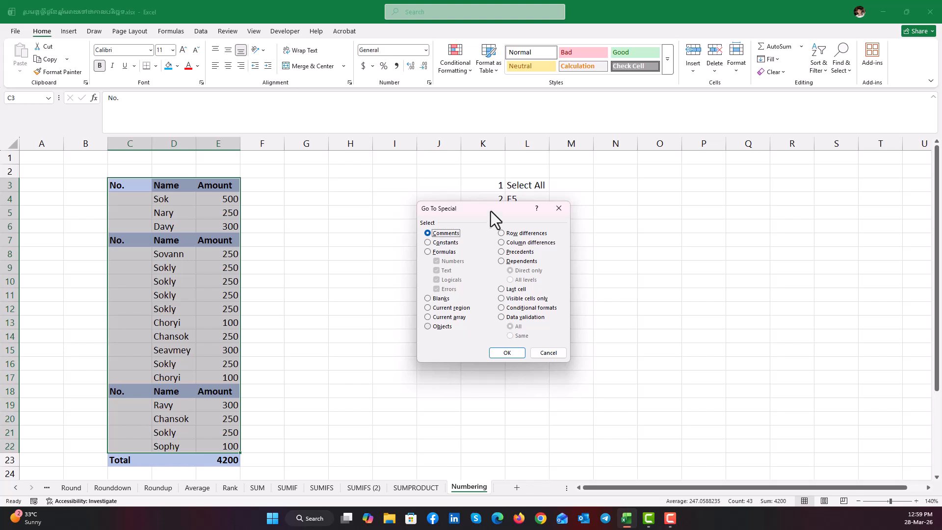
pyautogui.moveTo(492, 207); pyautogui.dragTo(385, 176)
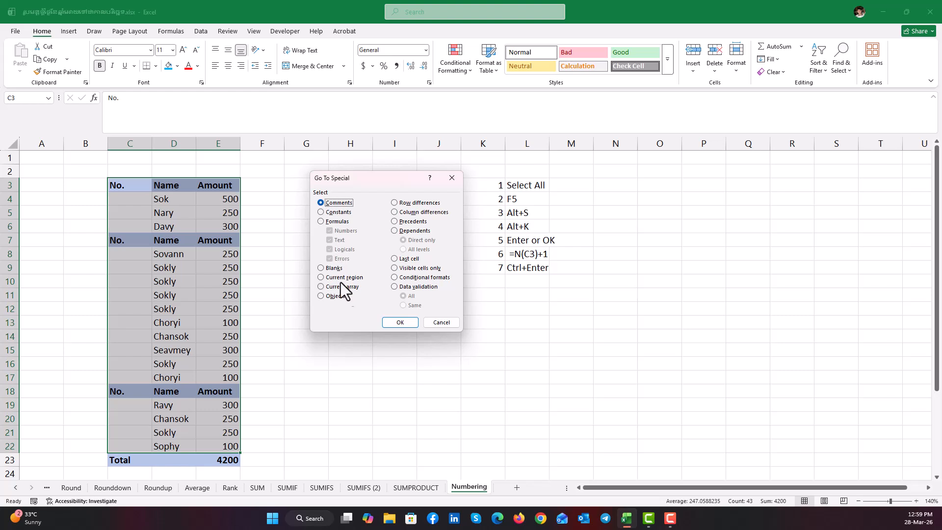
pyautogui.click(322, 269)
pyautogui.click(400, 322)
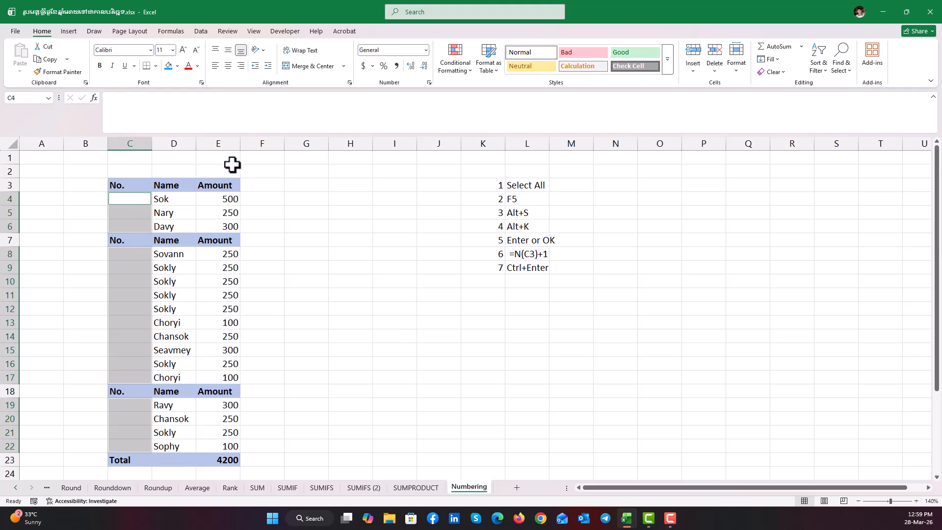
# Fill all the selected blank cells at once with the formula =N(C3)+1
pyautogui.write('=')
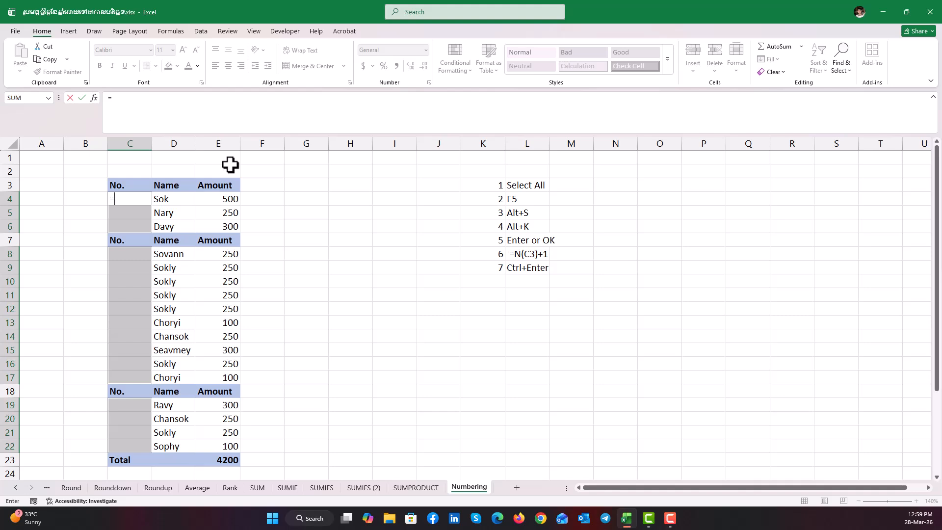
pyautogui.write('N')
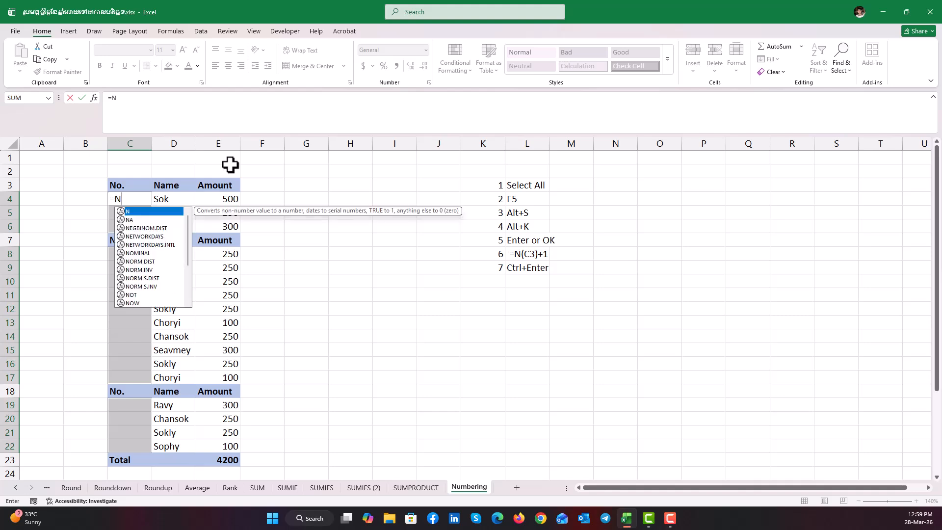
pyautogui.write('(')
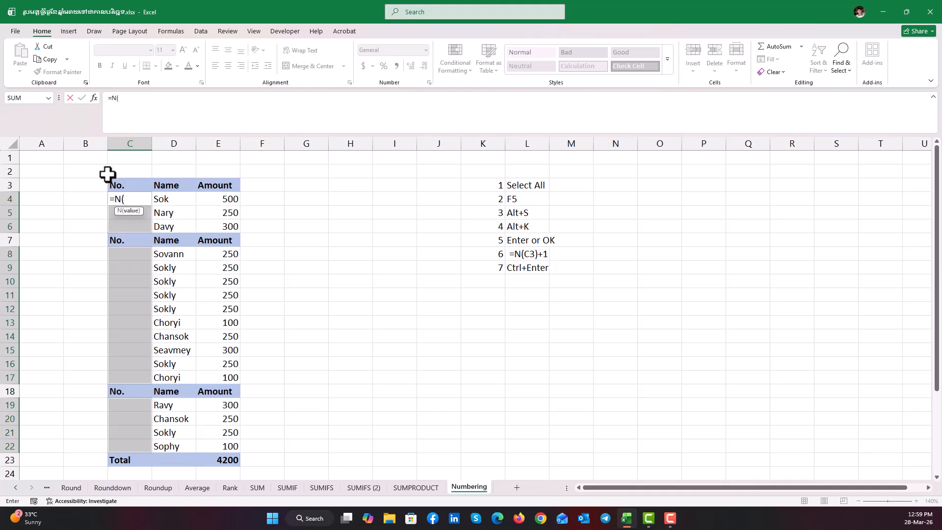
pyautogui.click(123, 186)
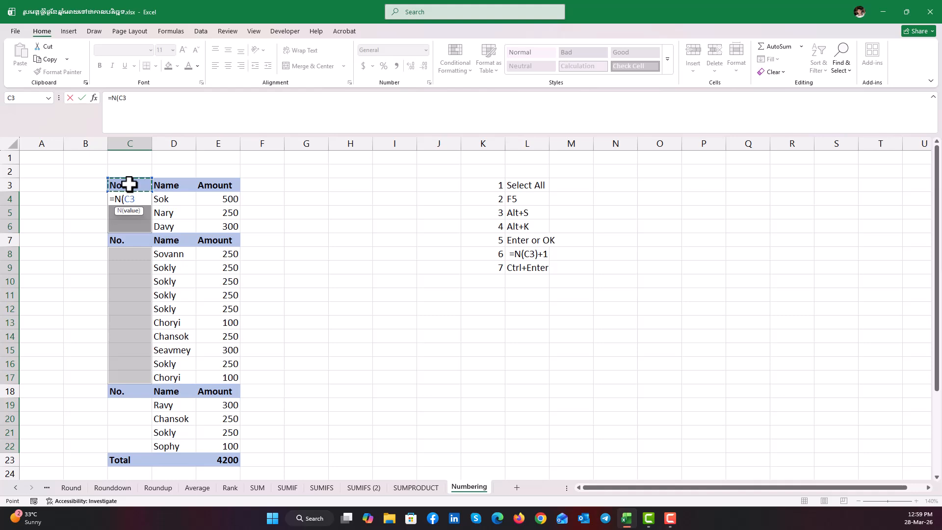
pyautogui.write(')+1')
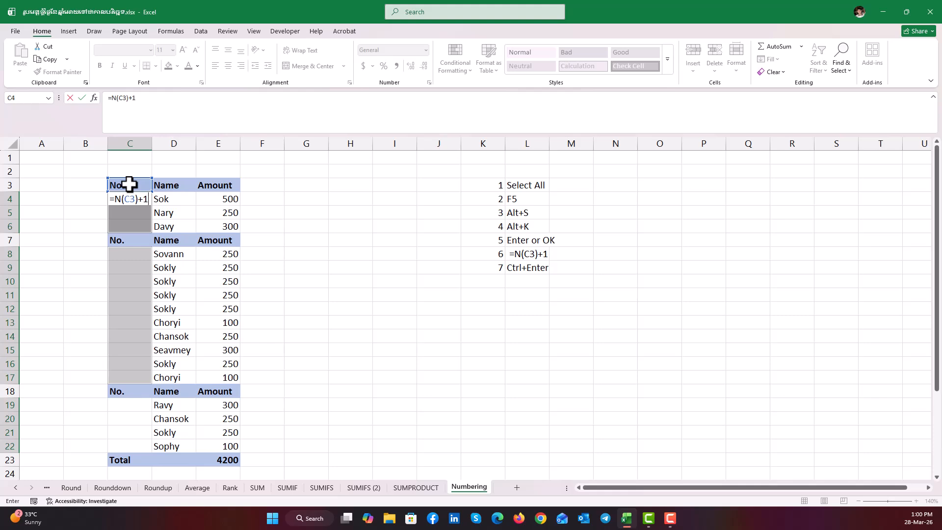
pyautogui.hotkey('ctrl', 'Return')
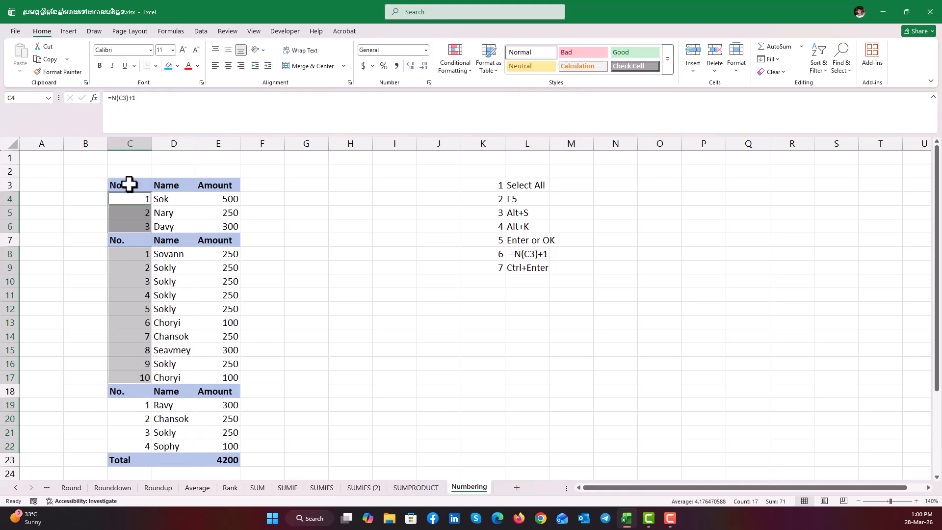
# Examine the numbering formulas in the No. column across all three blocks, including the first cell under each header
pyautogui.click(142, 267)
pyautogui.click(138, 213)
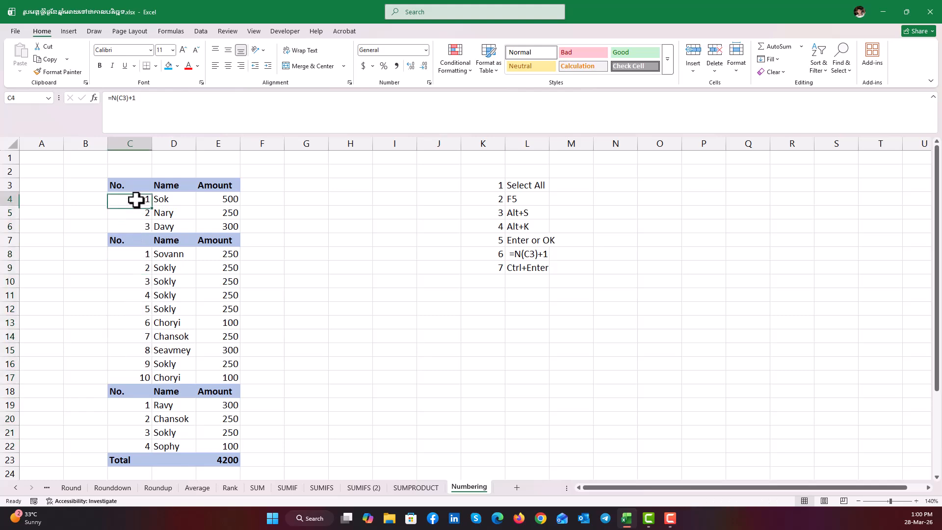
pyautogui.click(137, 226)
pyautogui.click(138, 254)
pyautogui.click(137, 267)
pyautogui.click(137, 278)
pyautogui.click(132, 378)
pyautogui.click(130, 407)
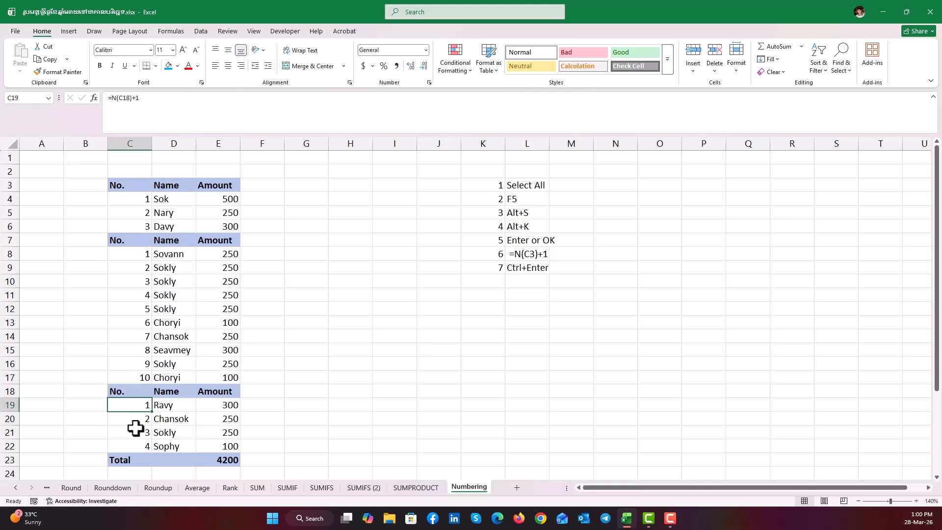
pyautogui.click(133, 421)
pyautogui.click(133, 432)
pyautogui.click(136, 444)
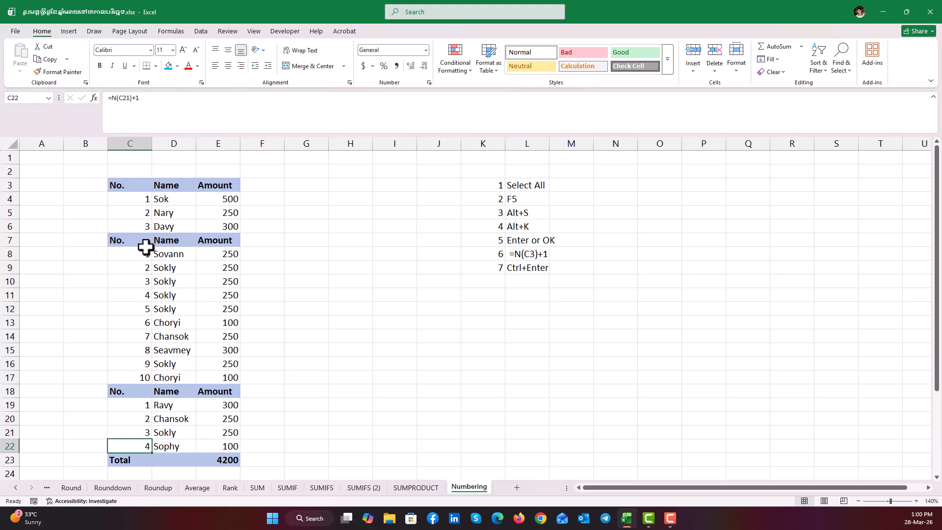
pyautogui.click(130, 241)
pyautogui.click(133, 262)
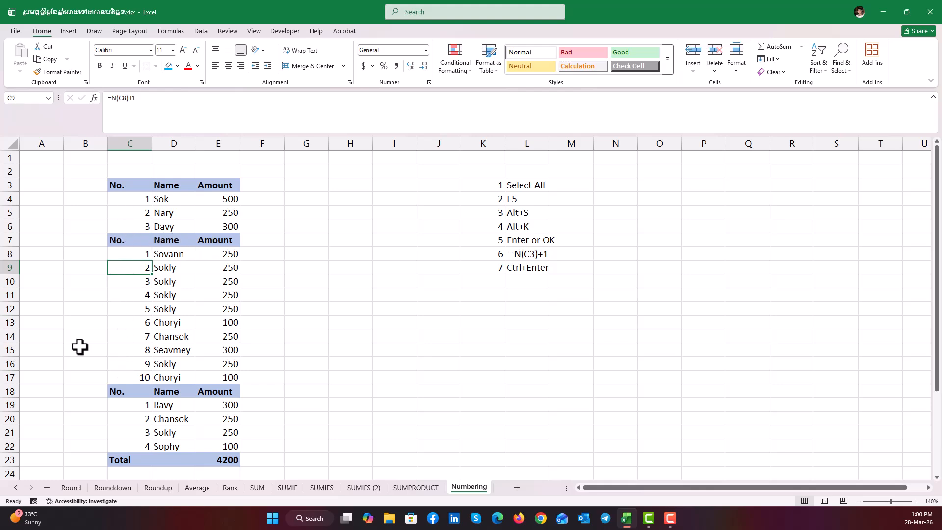
pyautogui.click(132, 200)
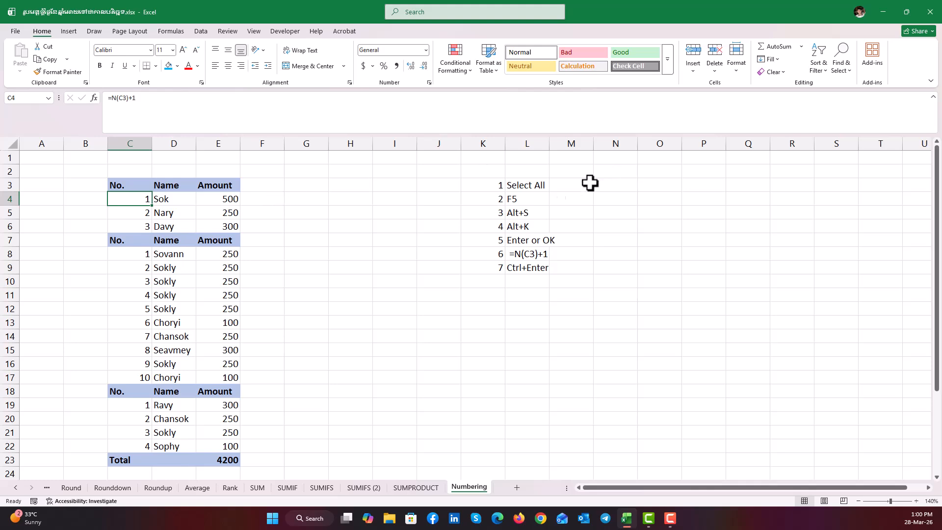
pyautogui.click(534, 183)
pyautogui.click(476, 181)
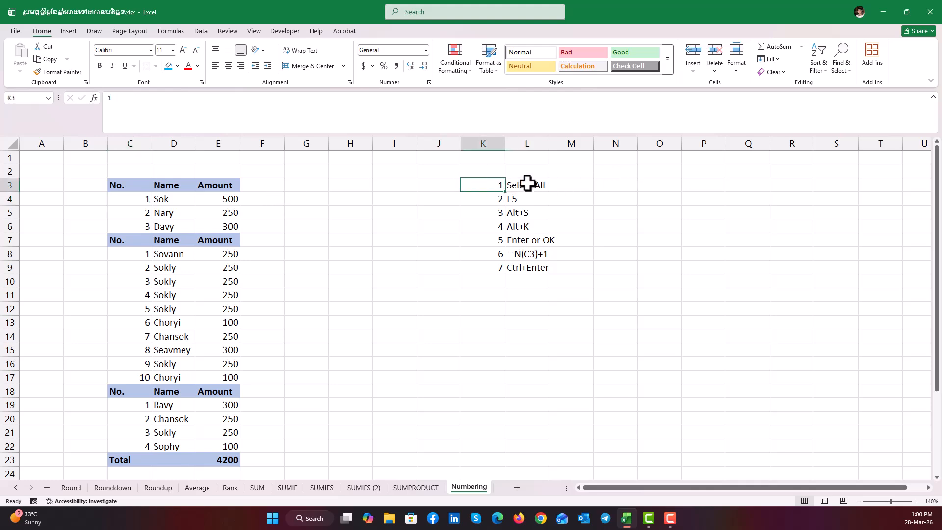
# Clear the numbers under every header in the No. column, C4:C6, C8:C17 and C19:C22, leaving the header rows intact
pyautogui.click(529, 185)
pyautogui.click(135, 186)
pyautogui.moveTo(141, 196); pyautogui.dragTo(135, 442)
pyautogui.press('Delete')
pyautogui.press('Delete')
pyautogui.click(130, 253)
pyautogui.click(130, 201)
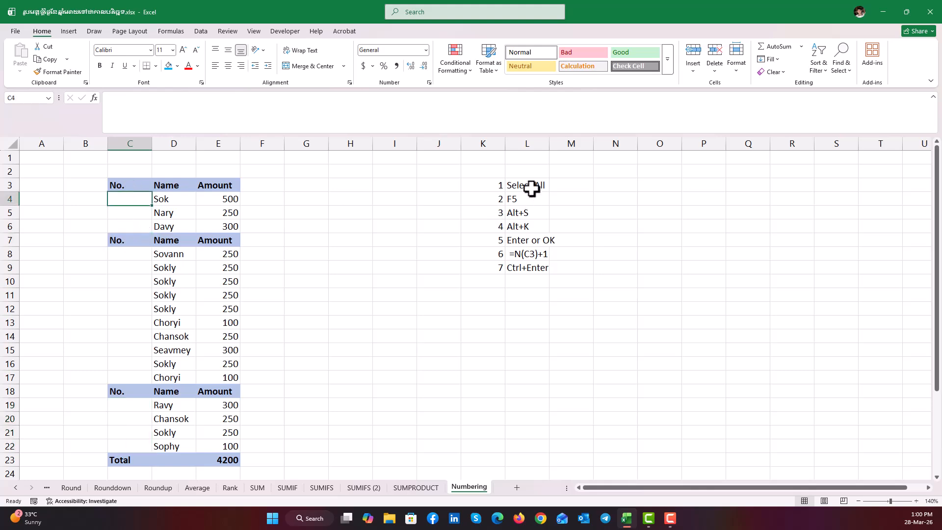
# Select only the blank cells of the list range C3:E22 using Go To Special with the Blanks option
pyautogui.moveTo(130, 186); pyautogui.dragTo(215, 444)
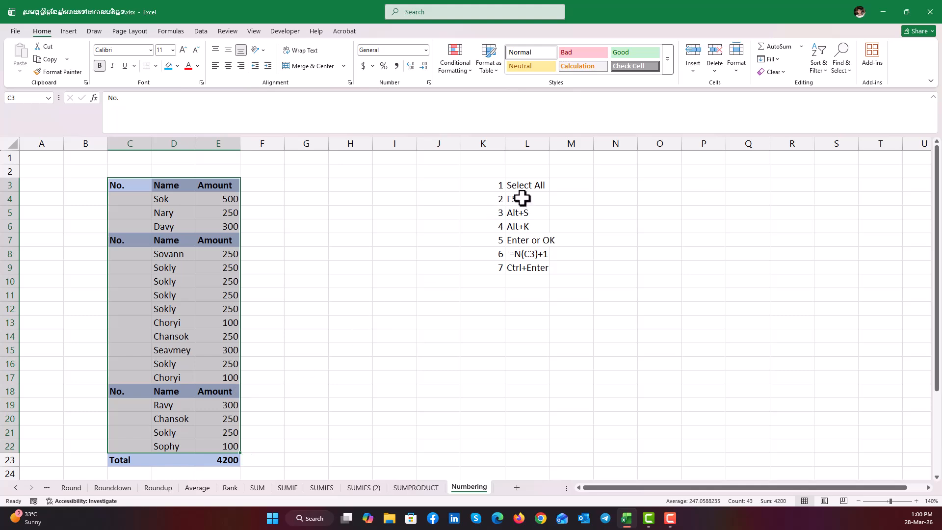
pyautogui.press('F5')
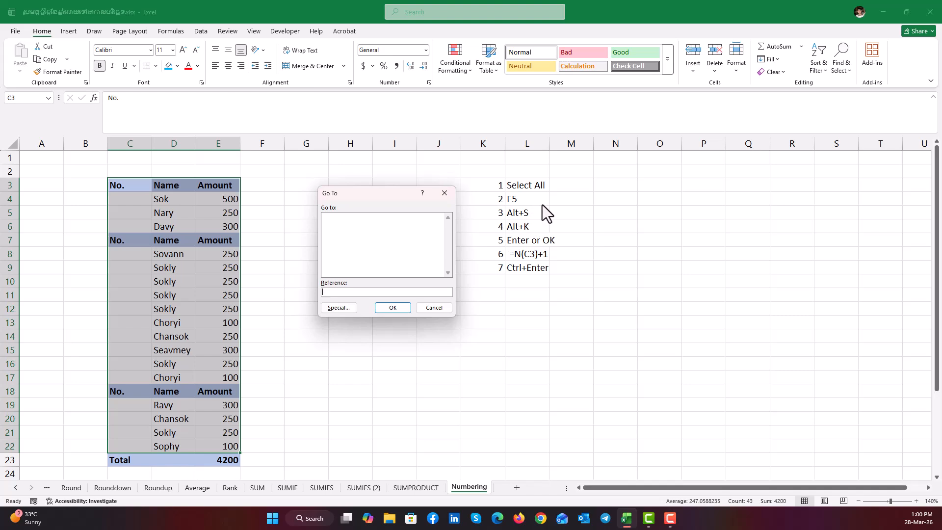
pyautogui.hotkey('alt', 's')
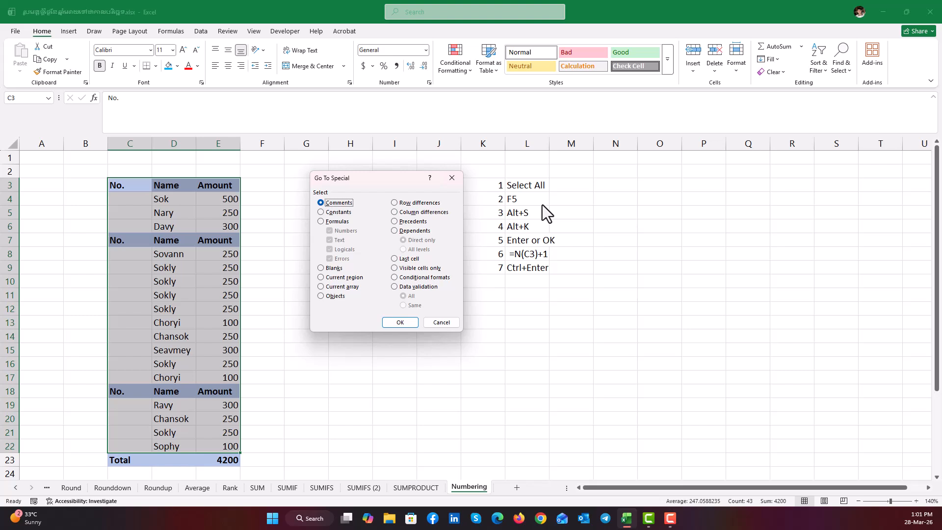
pyautogui.hotkey('alt', 'k')
pyautogui.click(400, 322)
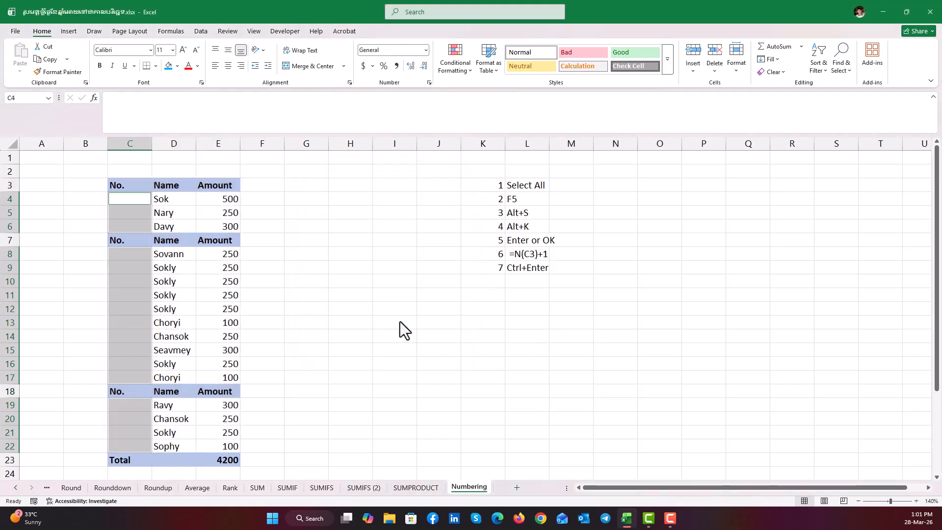
# Enter the formula =N(C3)+1 into all the selected blank No. cells at once
pyautogui.write('=n')
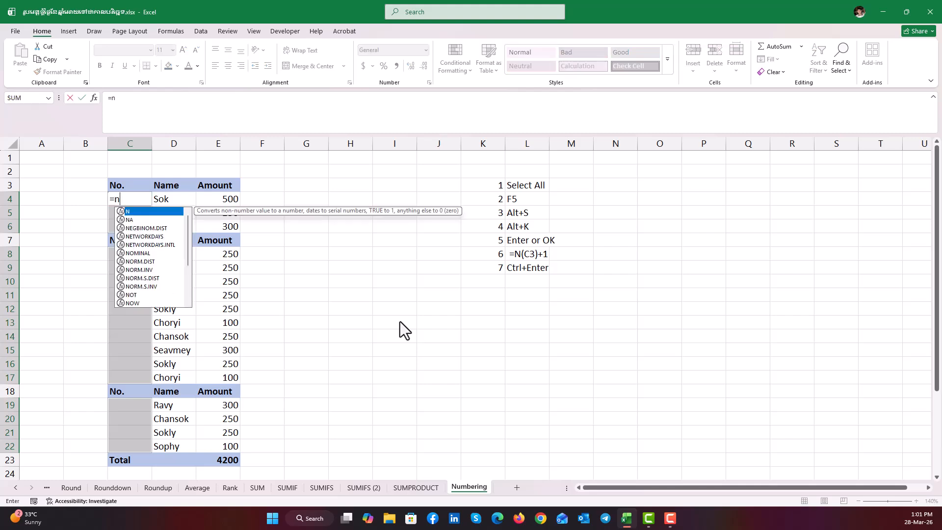
pyautogui.write('(')
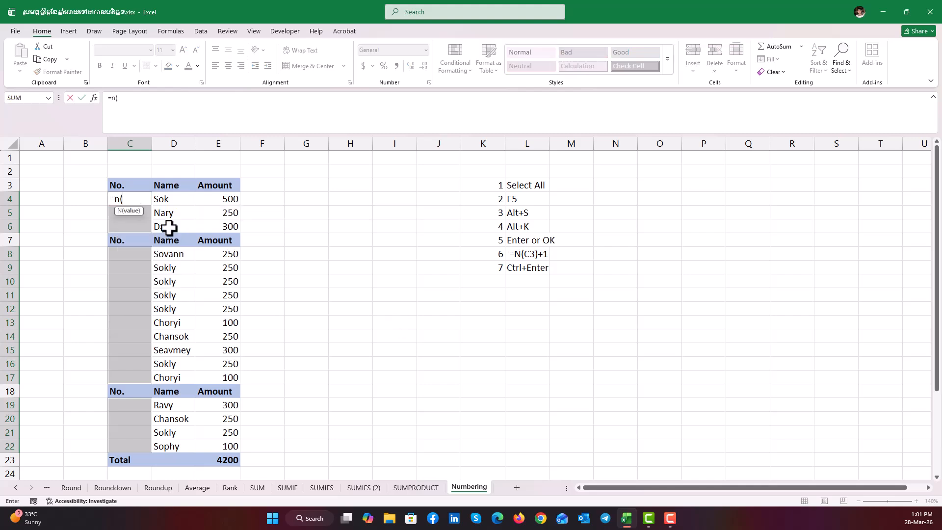
pyautogui.click(127, 186)
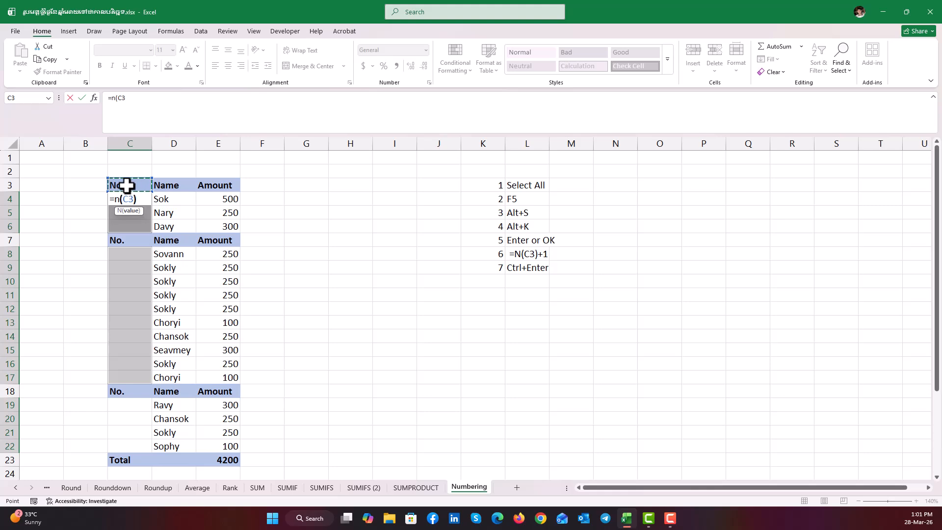
pyautogui.write(')+1')
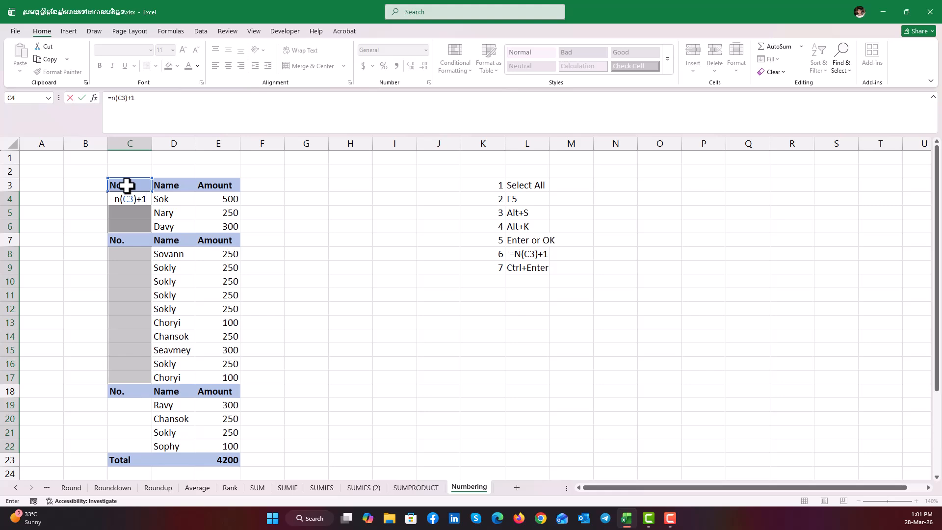
pyautogui.hotkey('ctrl', 'Return')
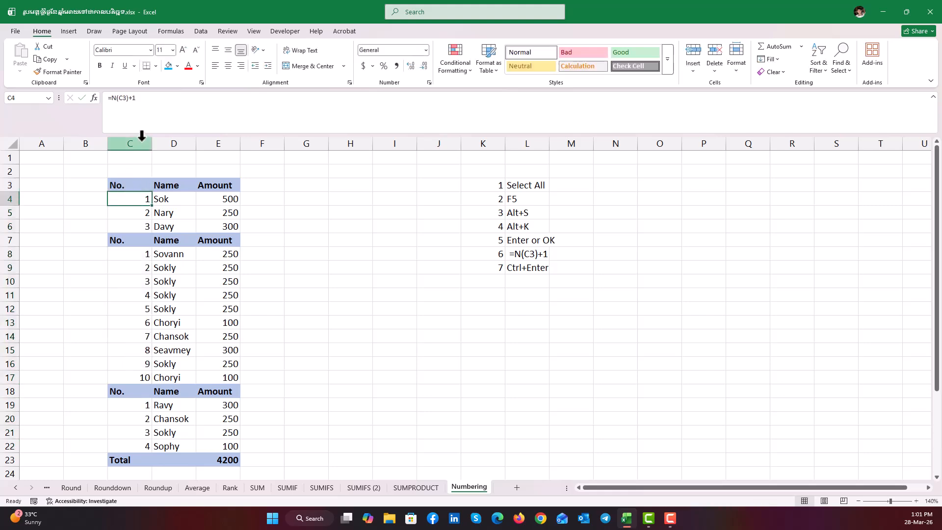
pyautogui.click(381, 294)
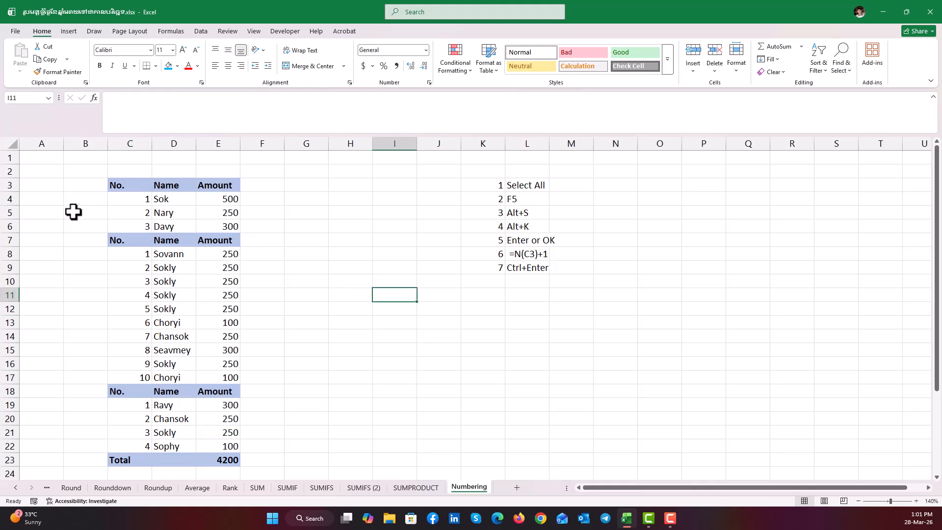